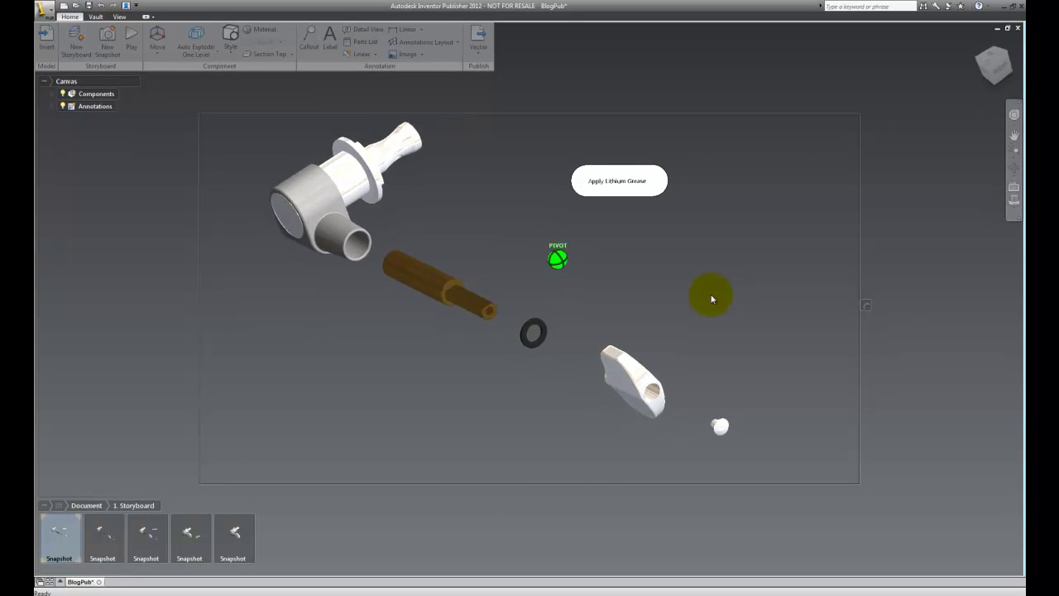
Play the storyboard full-screen through to the Completed Assembly snapshot and bring up the playback options.
right_click(85, 281)
left_click(145, 281)
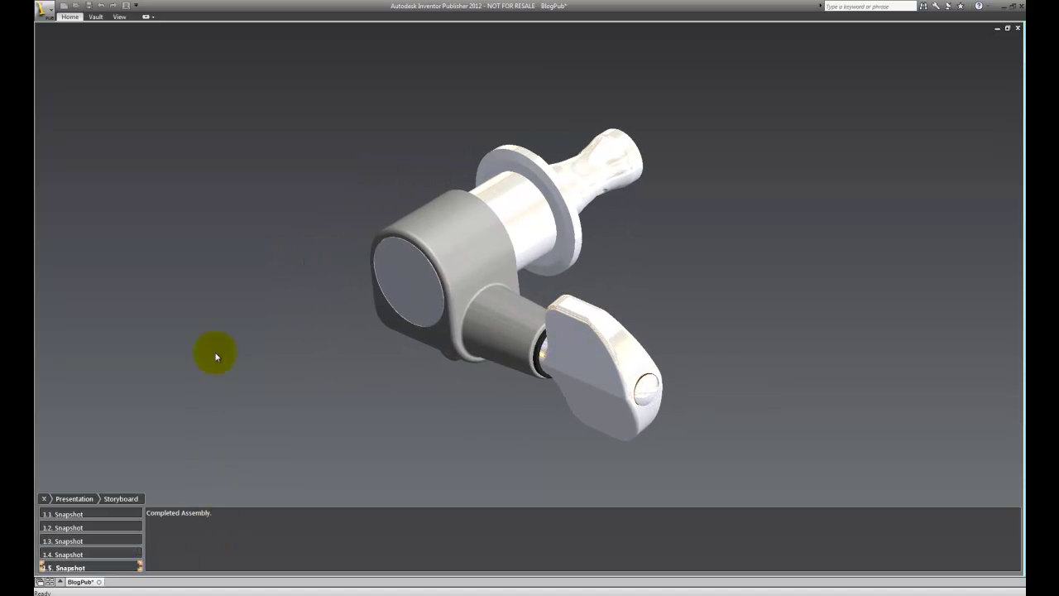
right_click(203, 258)
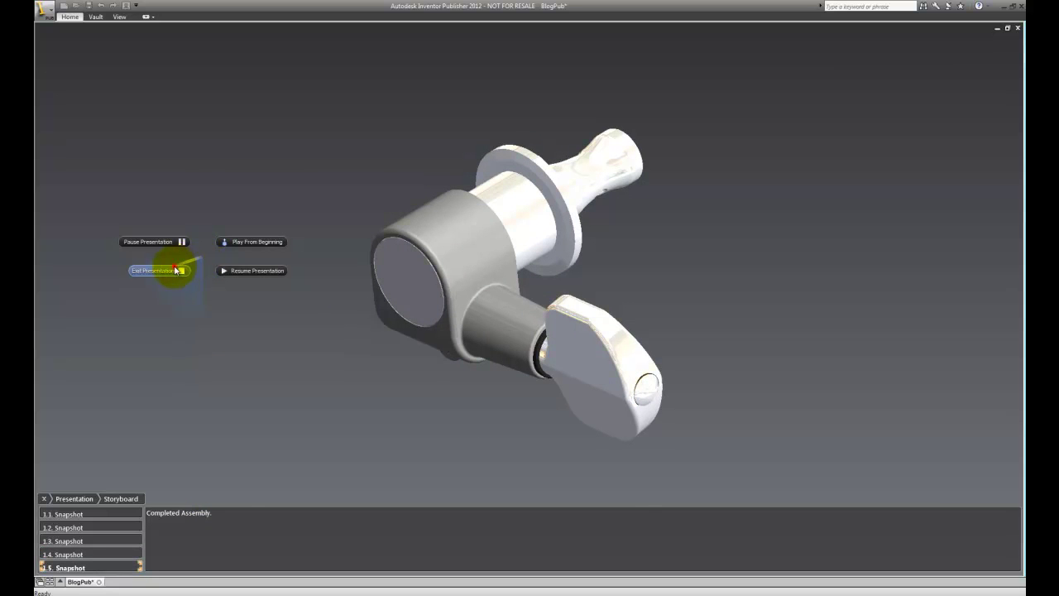
Exit the presentation and publish to Word as Storyboard.docx with the Visual Assembly Instruction template.
left_click(175, 266)
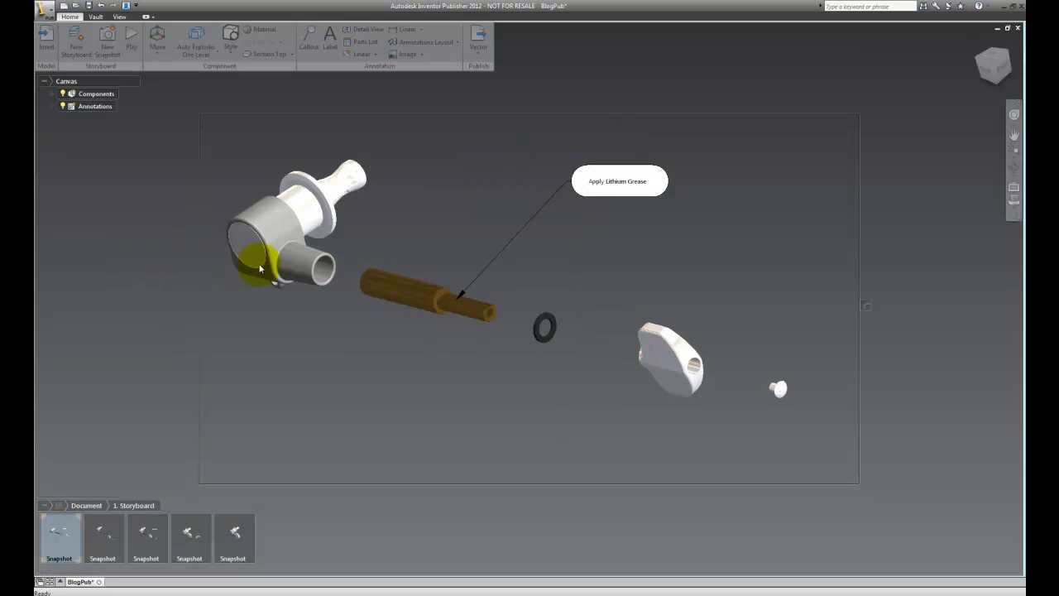
left_click(478, 40)
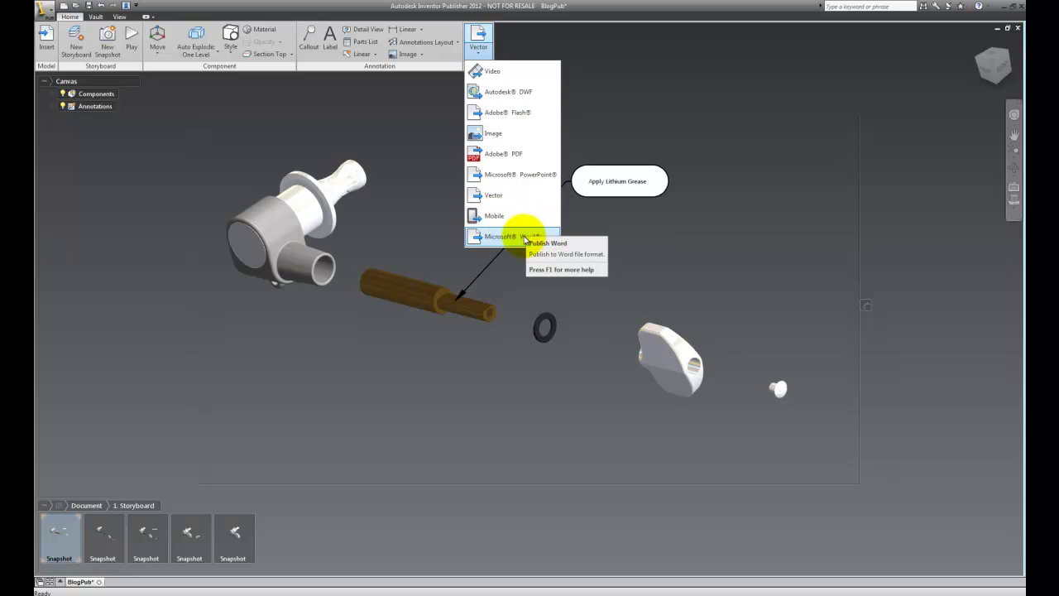
left_click(495, 239)
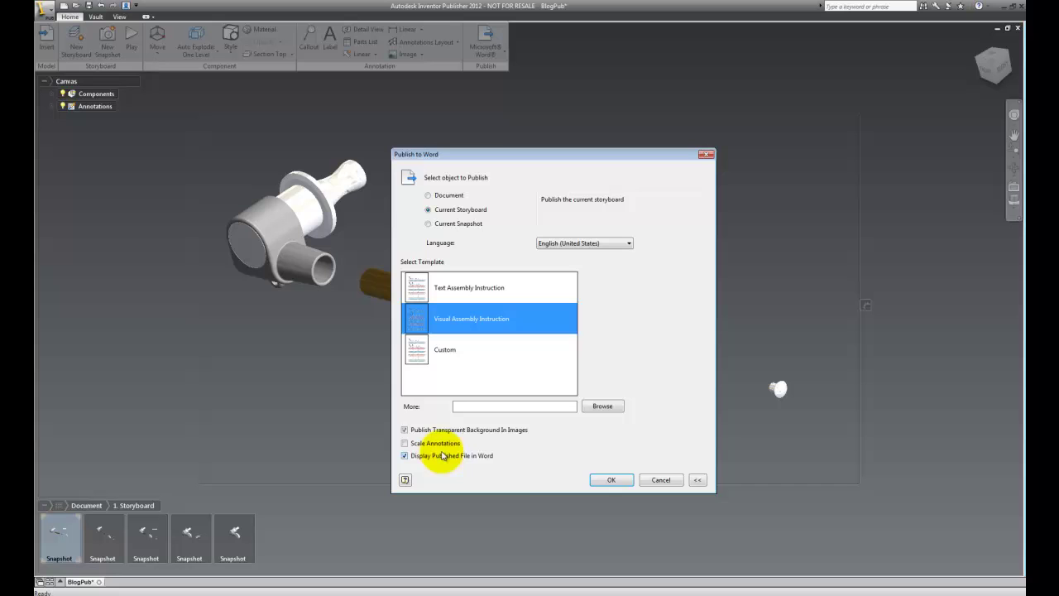
left_click(603, 480)
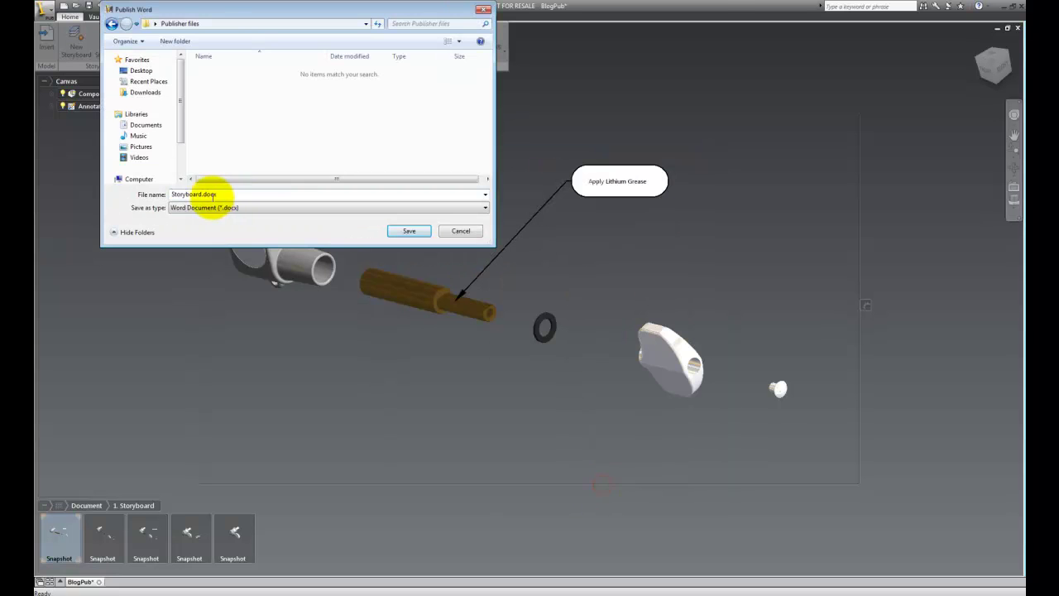
left_click(401, 231)
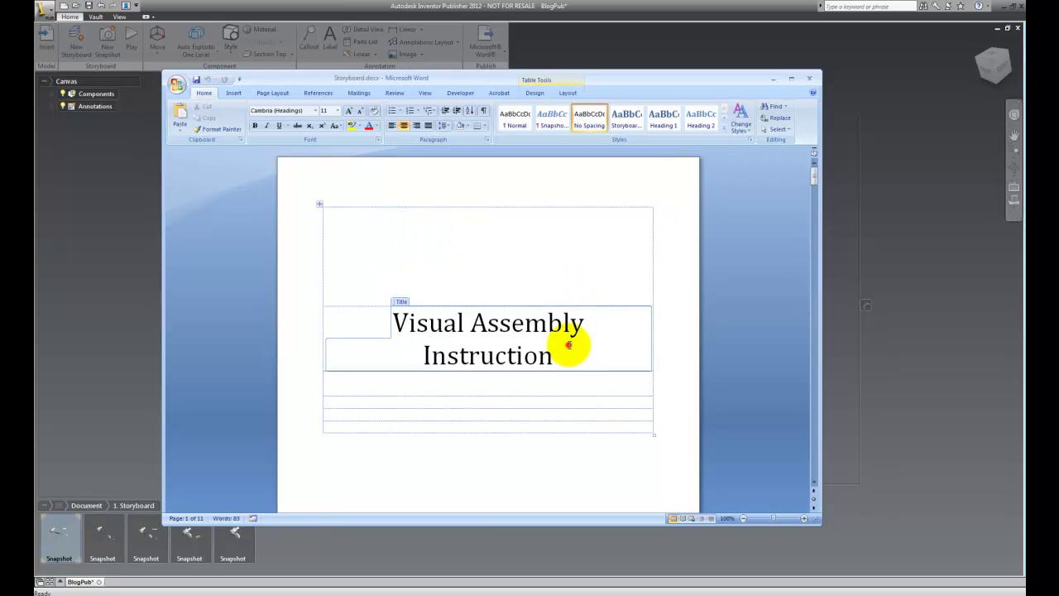
Replace the document title with 'Tuner Assembly Instructions'.
left_click_drag(567, 349, 307, 322)
type("Tuner Aas")
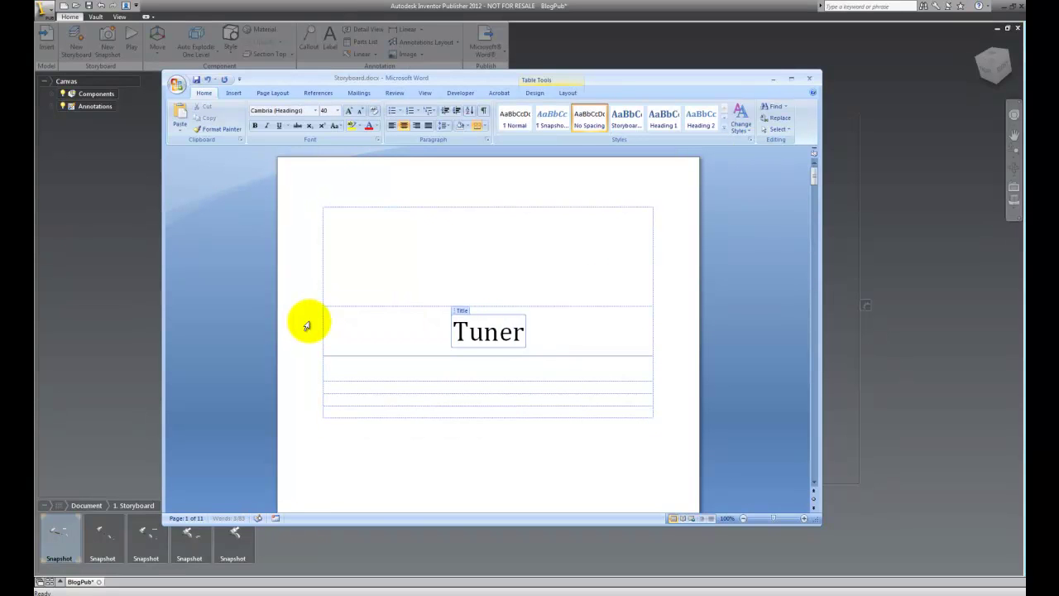
key("BackSpace")
key("BackSpace")
type("ssembly Instructions")
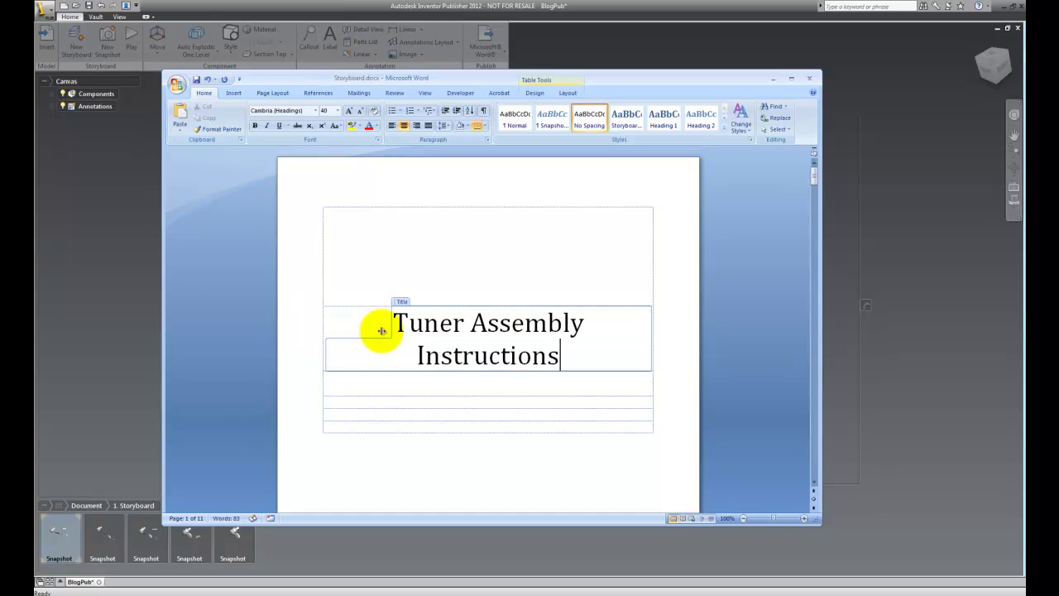
left_click(730, 267)
Review the published snapshot pages, then close Word, saving changes to Storyboard.docx.
scroll(729, 267, "down", 2)
scroll(729, 267, "down", 10)
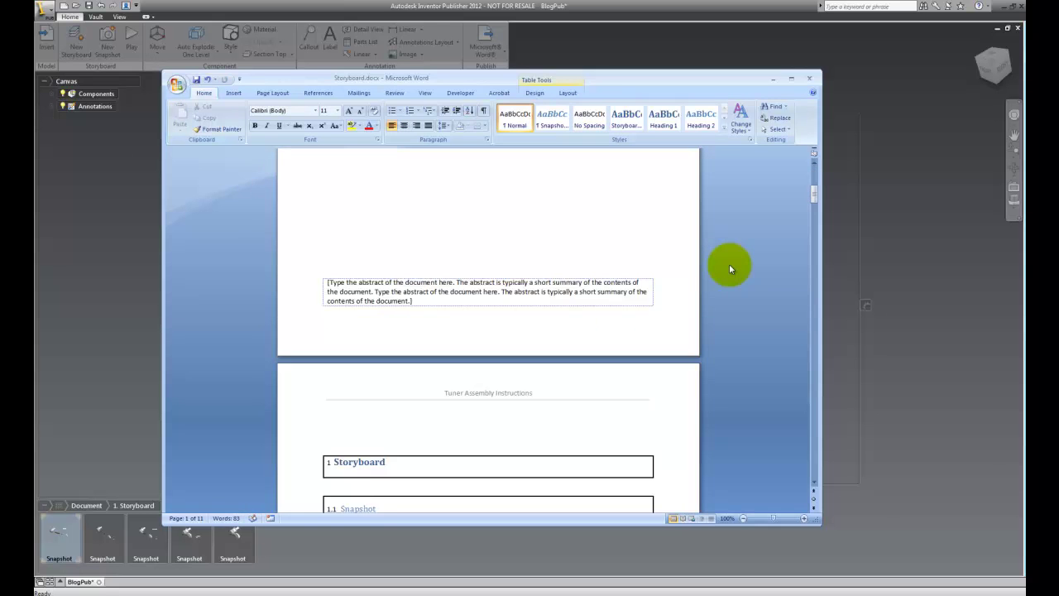
scroll(729, 267, "down", 15)
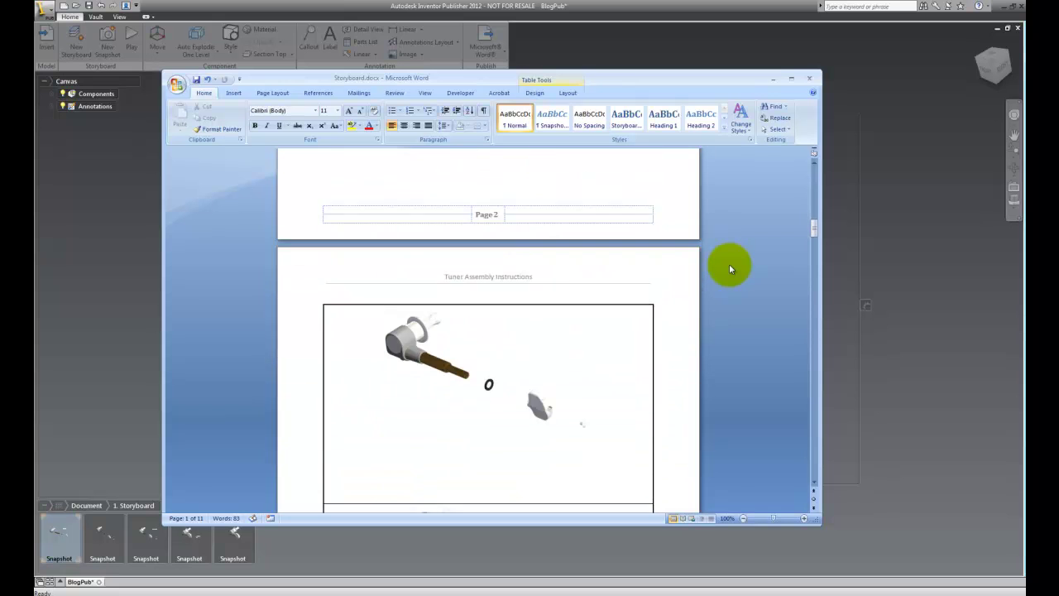
scroll(730, 267, "down", 15)
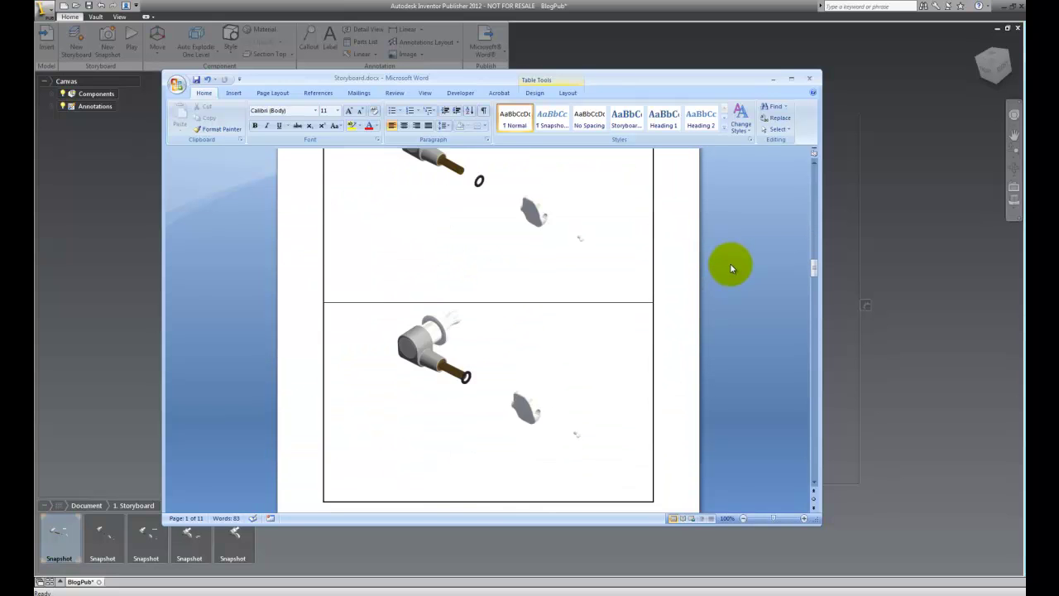
scroll(731, 267, "down", 15)
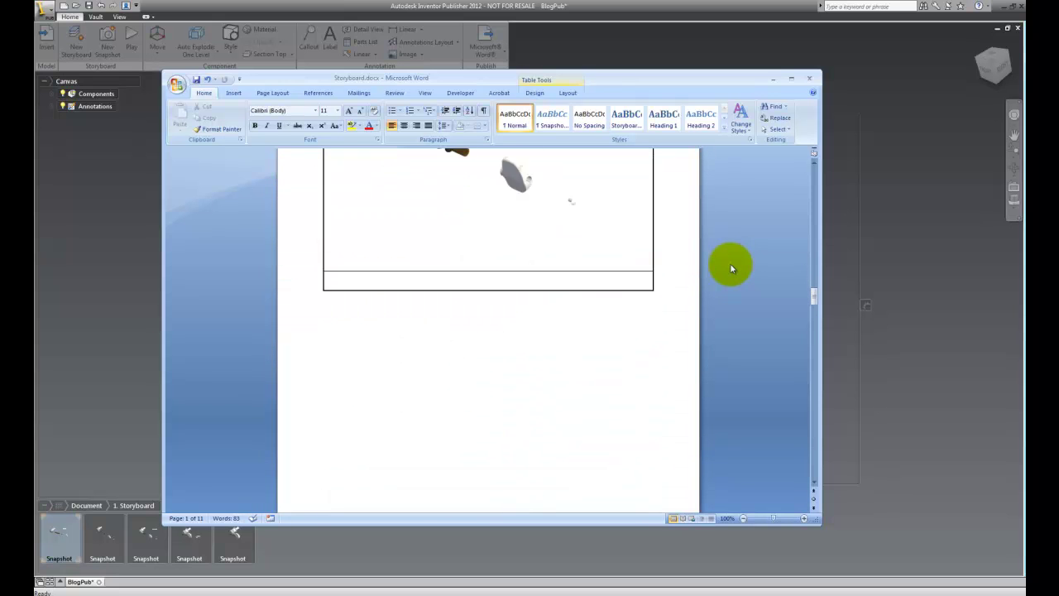
scroll(730, 267, "down", 15)
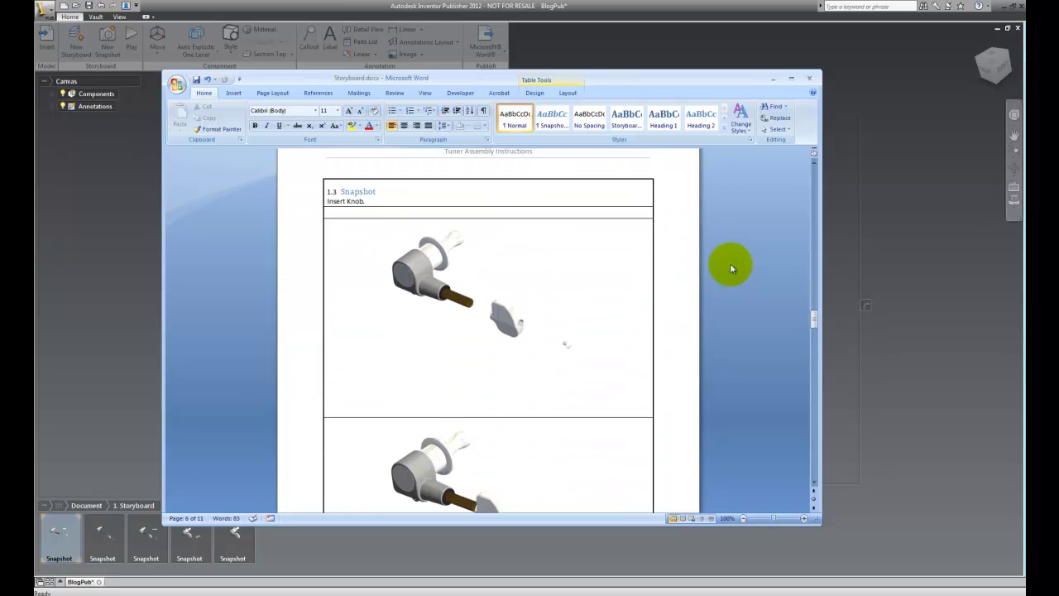
scroll(730, 267, "down", 15)
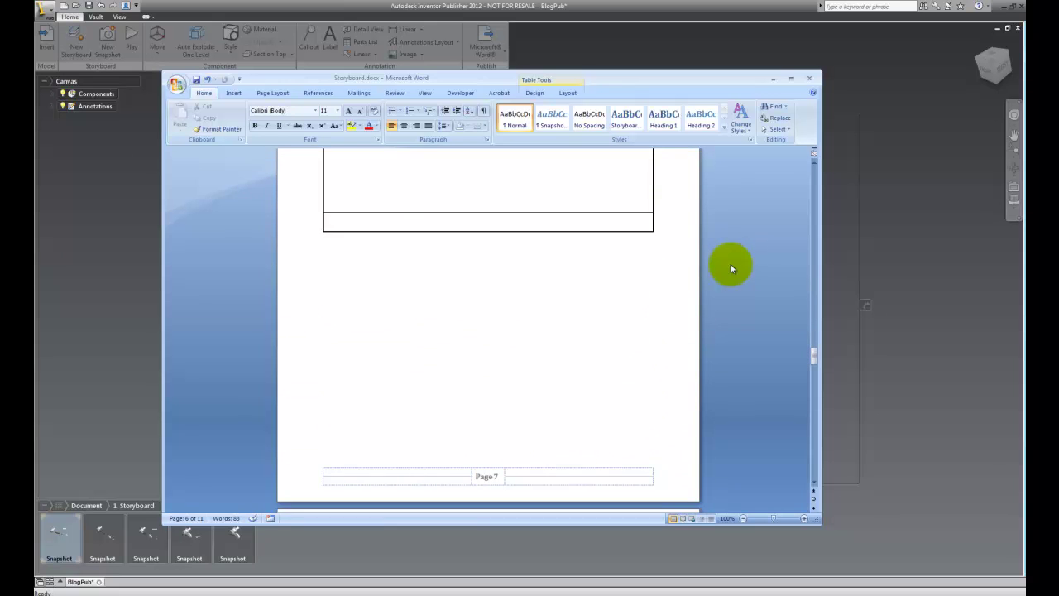
scroll(730, 268, "down", 10)
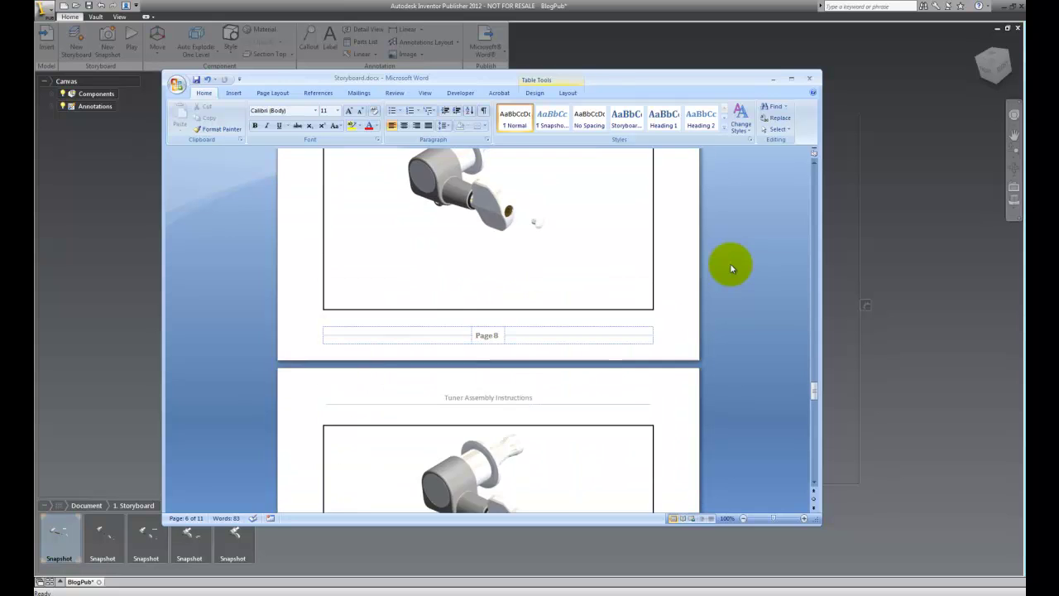
left_click(539, 329)
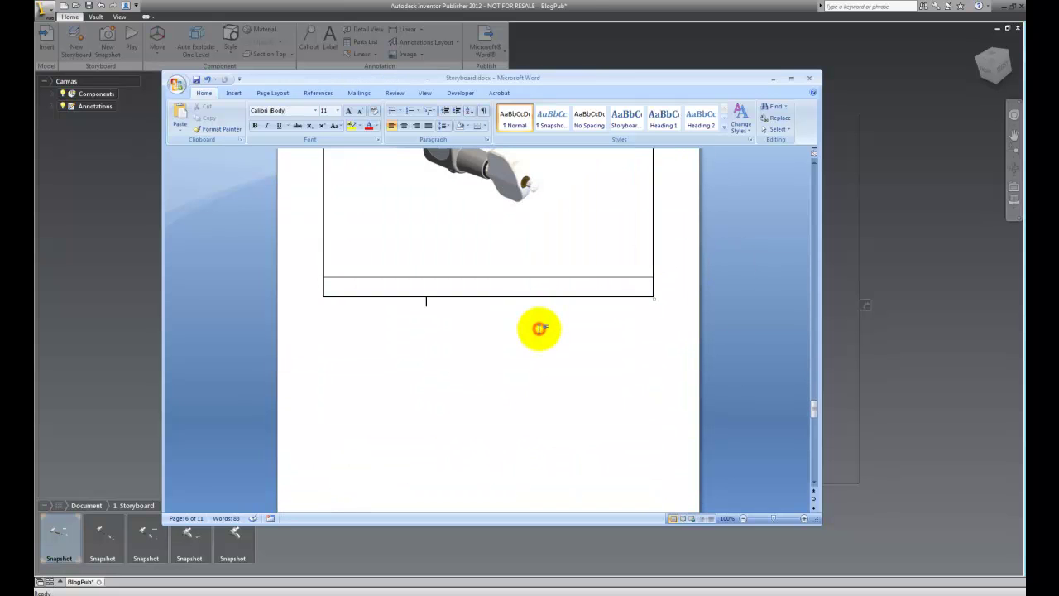
scroll(539, 329, "down", 10)
scroll(539, 329, "down", 10)
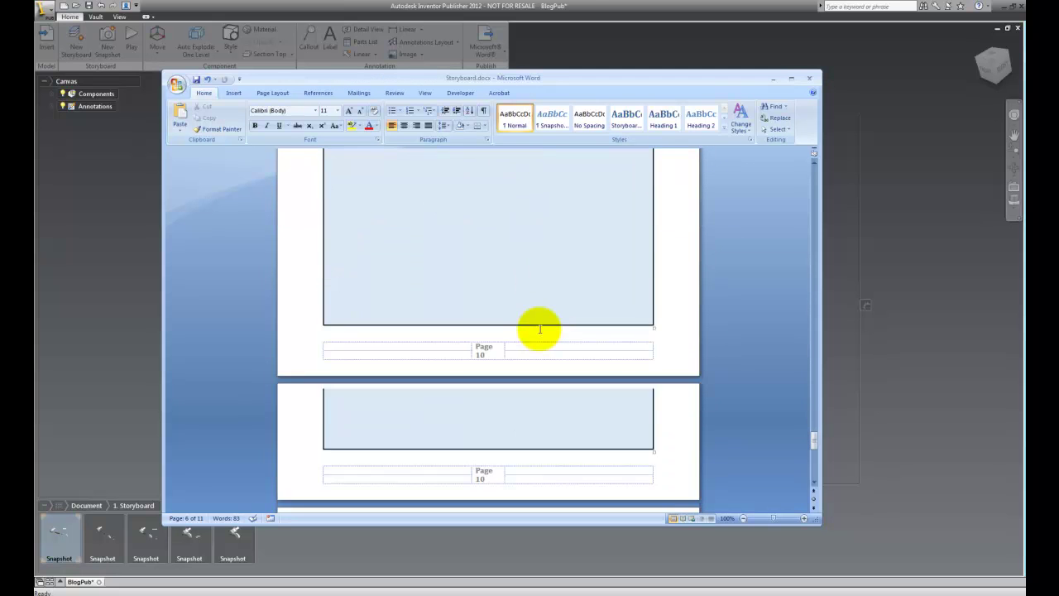
left_click(806, 81)
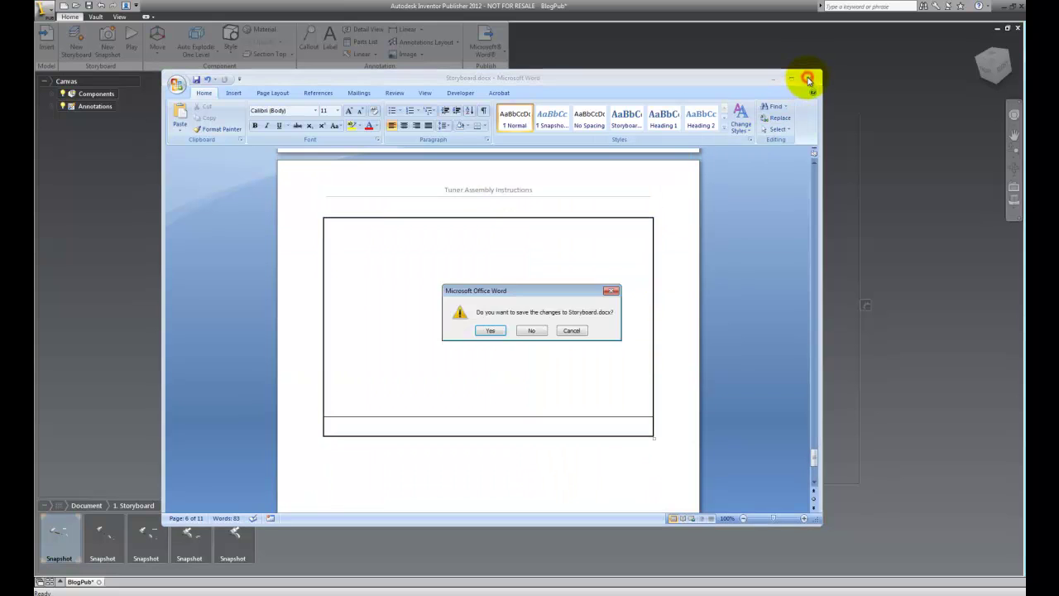
left_click(491, 330)
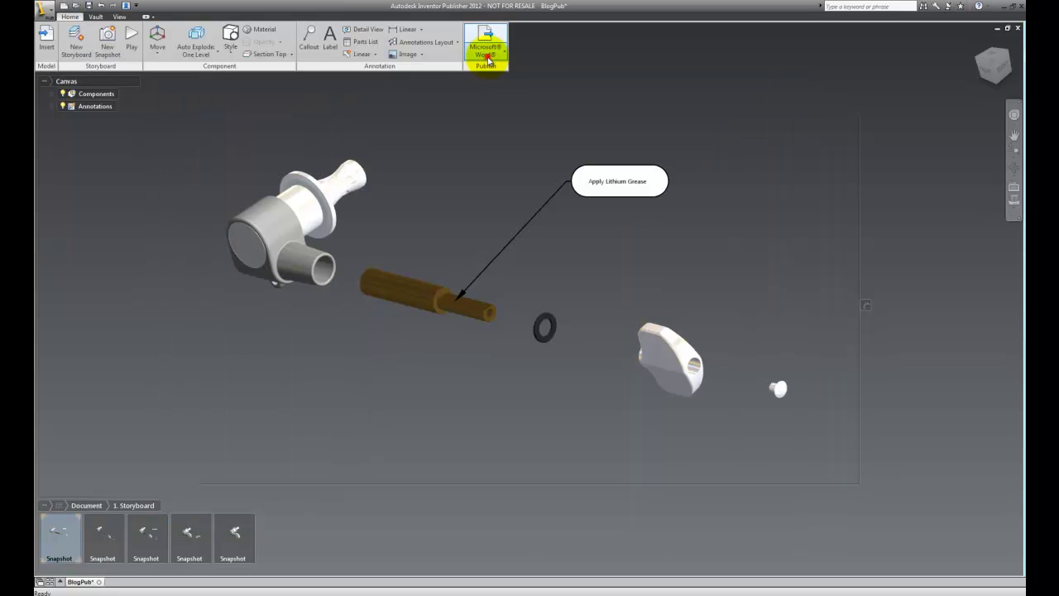
Start publishing to video with the TechSmith Screen Capture Codec as compressor.
left_click(488, 59)
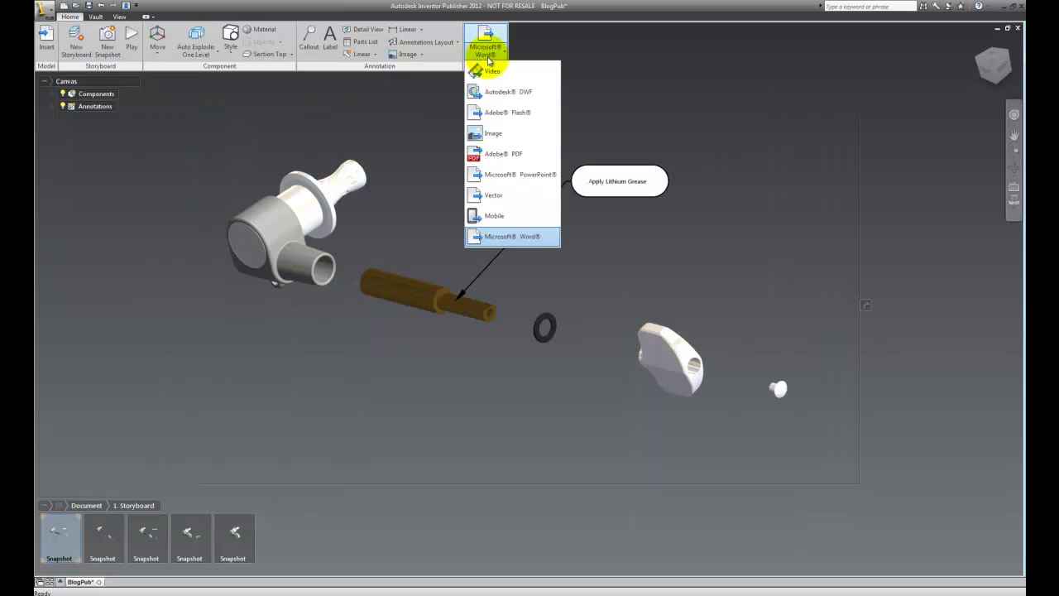
left_click(492, 71)
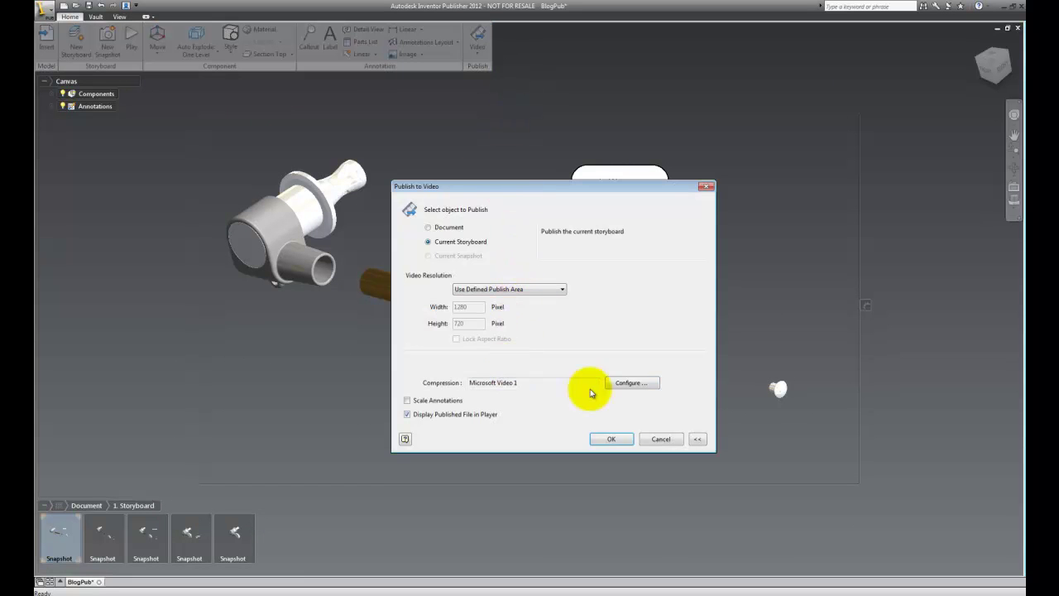
left_click(620, 385)
left_click(563, 306)
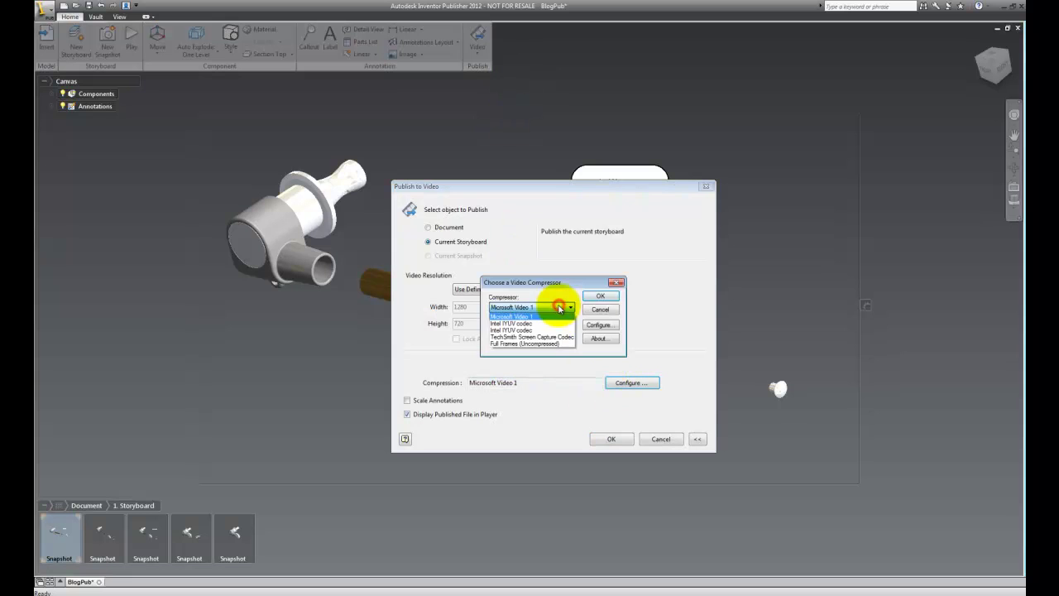
left_click(558, 337)
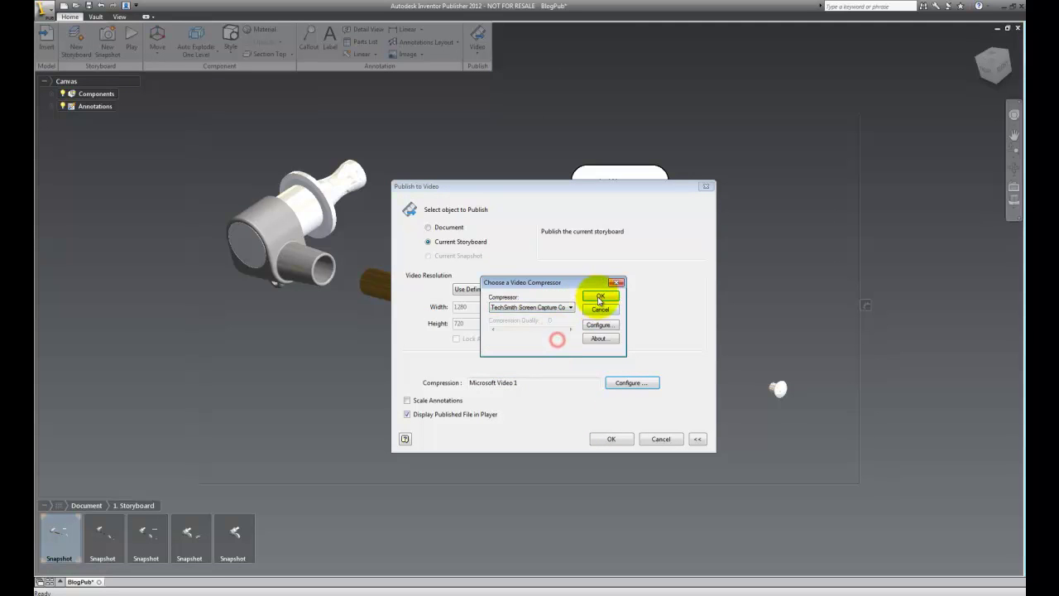
left_click(600, 295)
Accept the video settings and name the output file Storyboard2.avi.
left_click(612, 437)
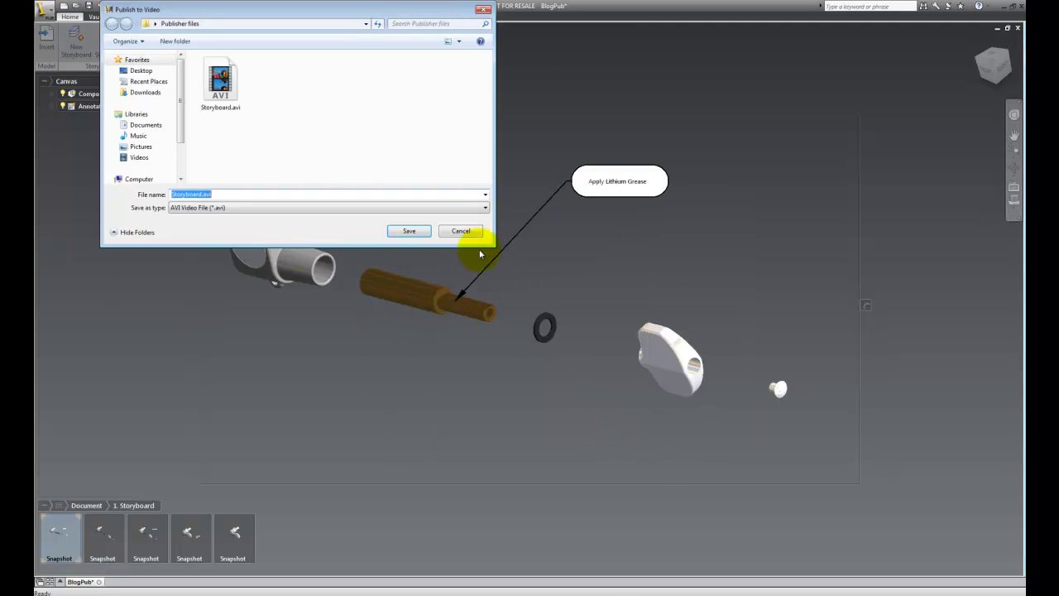
left_click(201, 194)
type("2")
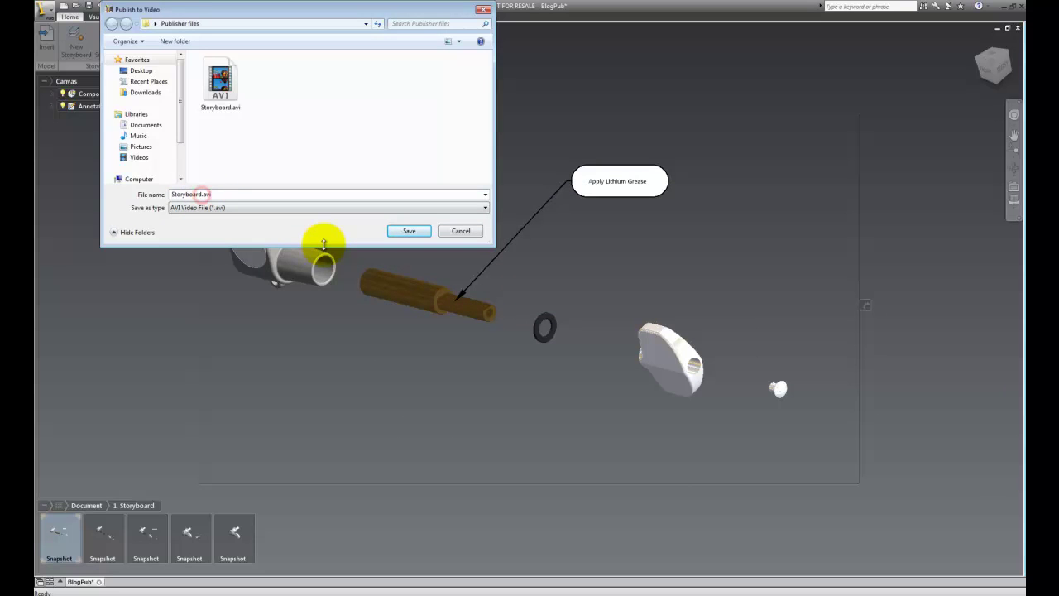
left_click(402, 231)
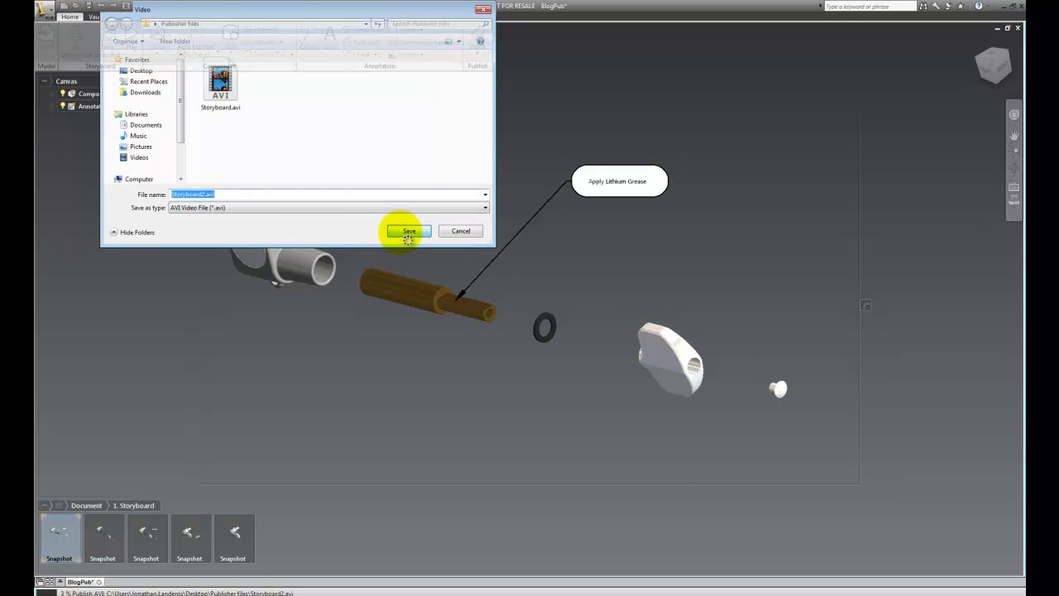